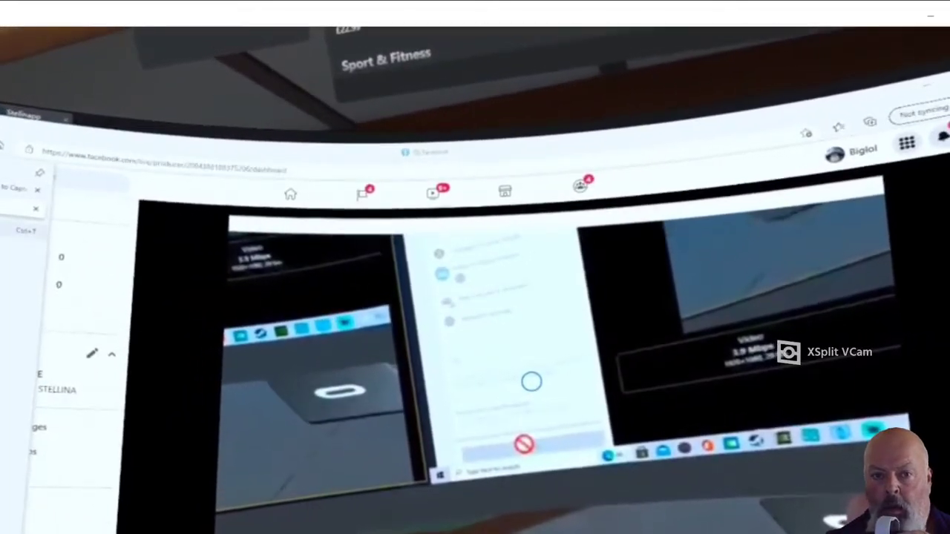
# Step: Open a new Edge tab and go to Facebook
pyautogui.hotkey('ctrl', 't')
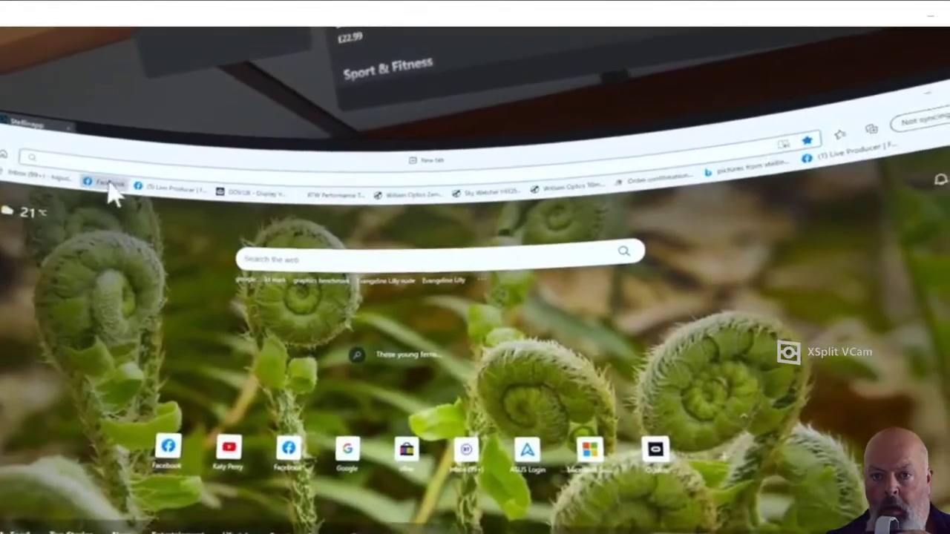
pyautogui.click(110, 190)
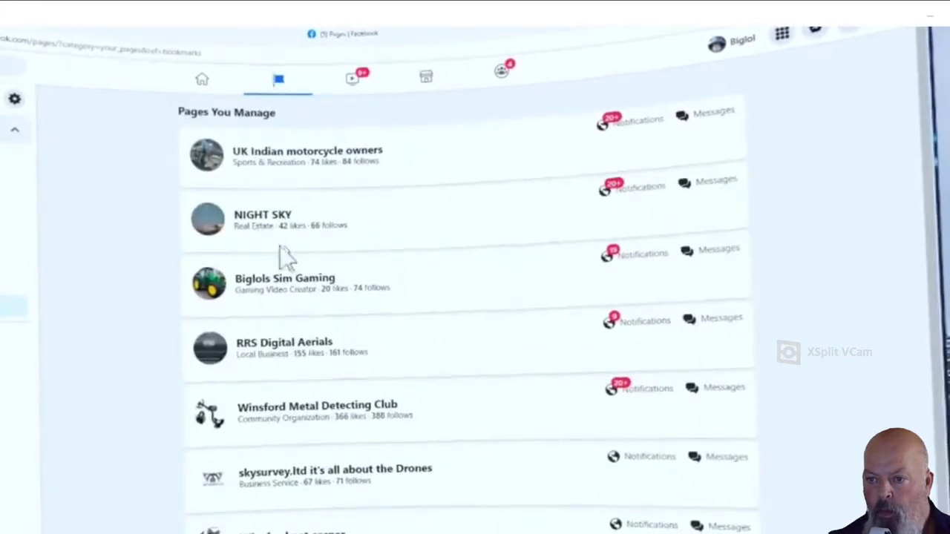
# Step: Open the NIGHT SKY page and play its live video in theatre view
pyautogui.click(443, 226)
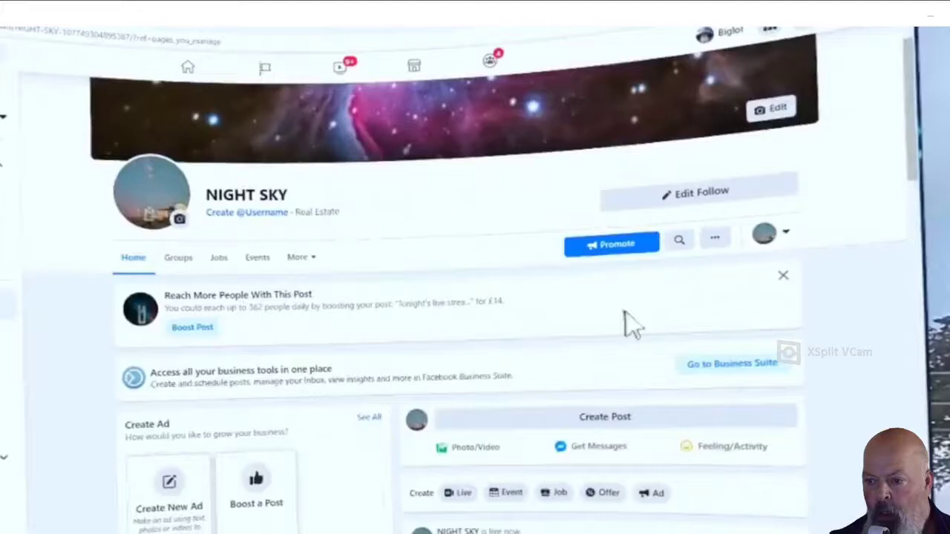
pyautogui.scroll(-3, 628, 323)
pyautogui.scroll(-4, 631, 322)
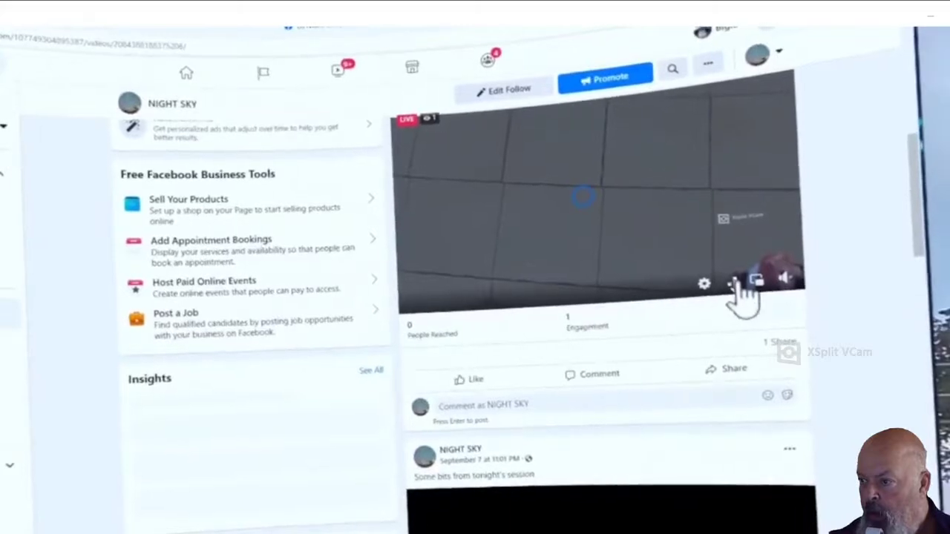
pyautogui.click(737, 284)
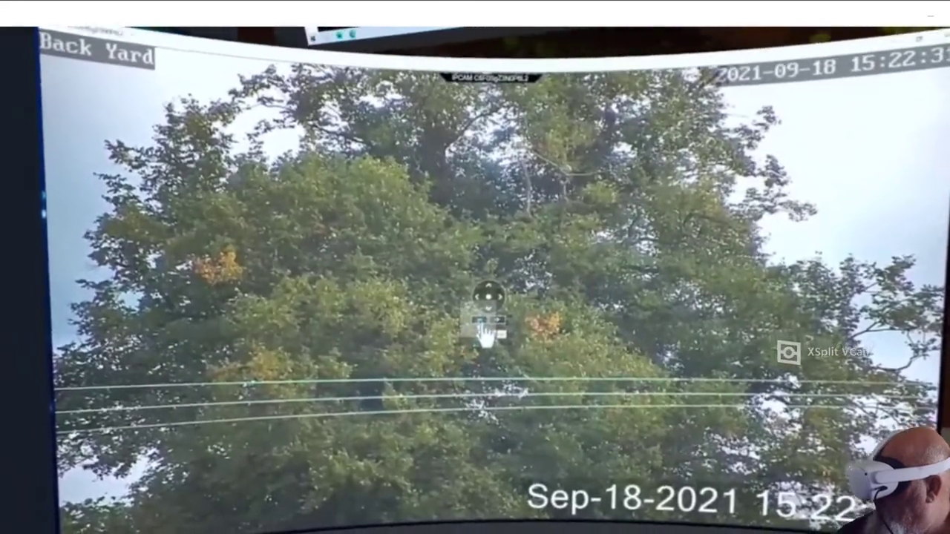
# Step: Bring up the Back Yard camera's PTZ controls and zoom out
pyautogui.rightClick(482, 328)
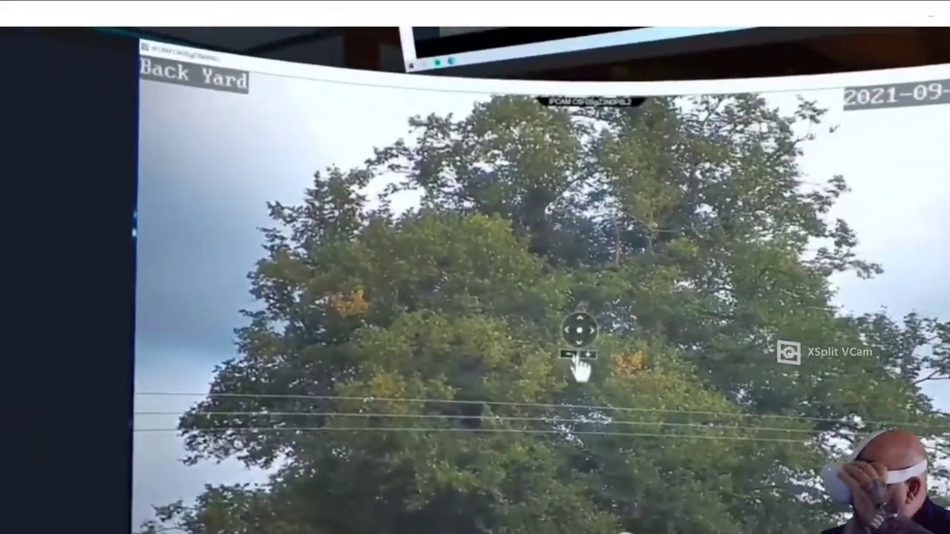
pyautogui.click(576, 357)
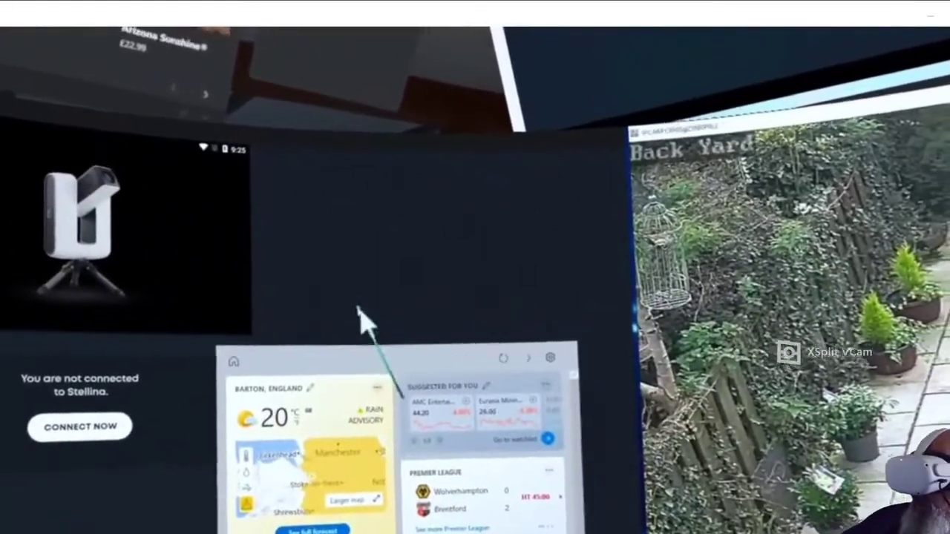
# Step: Dismiss the weather and news widget panel to reveal the Stellina app
pyautogui.click(356, 296)
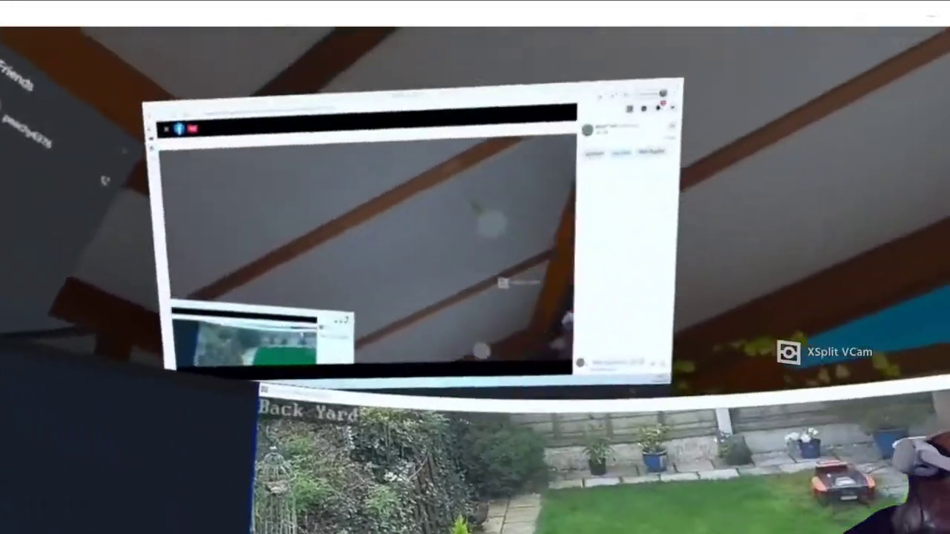